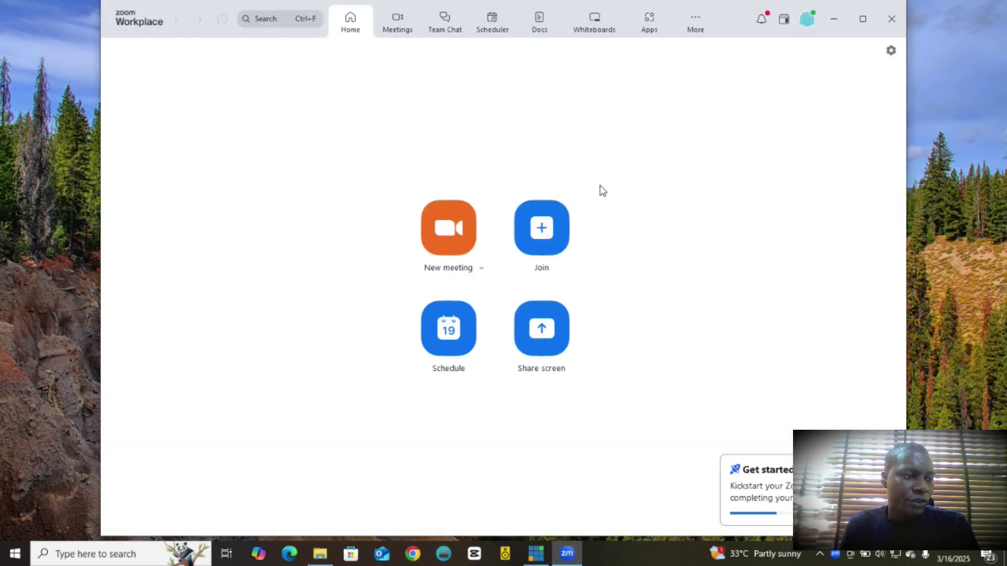
Start a new Zoom meeting and move its window fully into view over the Zoom home window.
{"action": "left_click", "coordinate": [452, 225]}
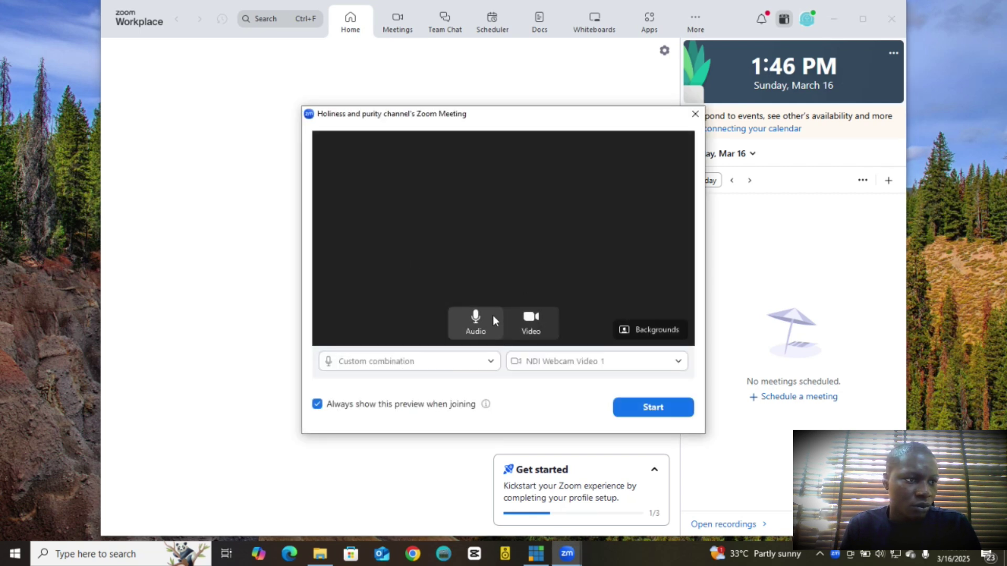
{"action": "left_click", "coordinate": [662, 409]}
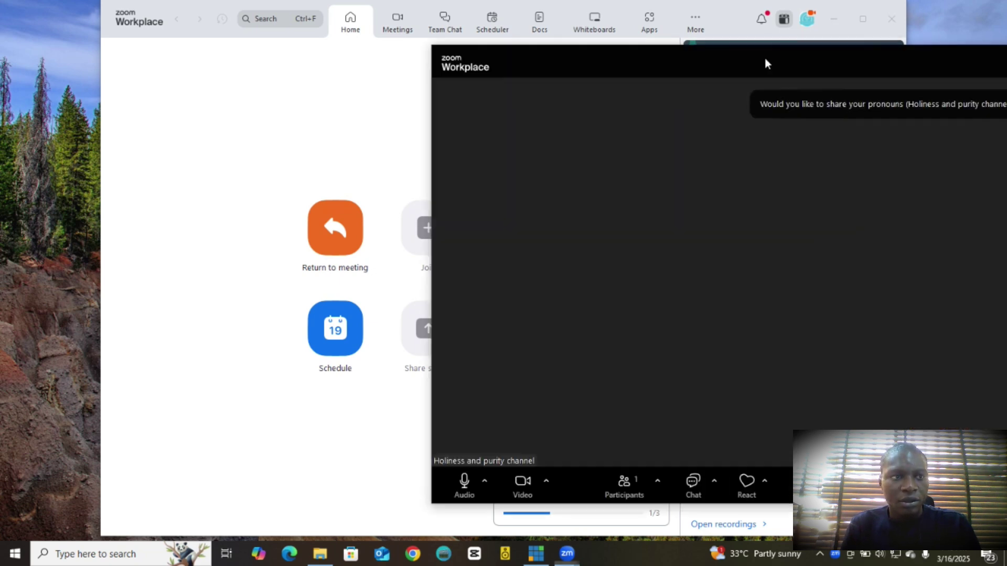
{"action": "left_click_drag", "start_coordinate": [764, 58], "coordinate": [554, 52]}
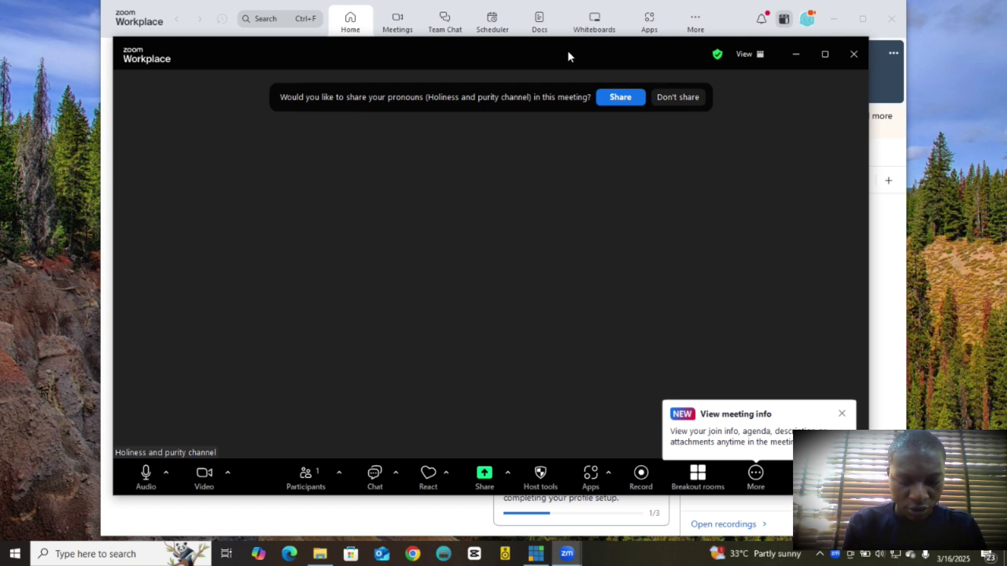
Find the NDI app through Windows search and open the NDI Tools launcher.
{"action": "key", "text": "super"}
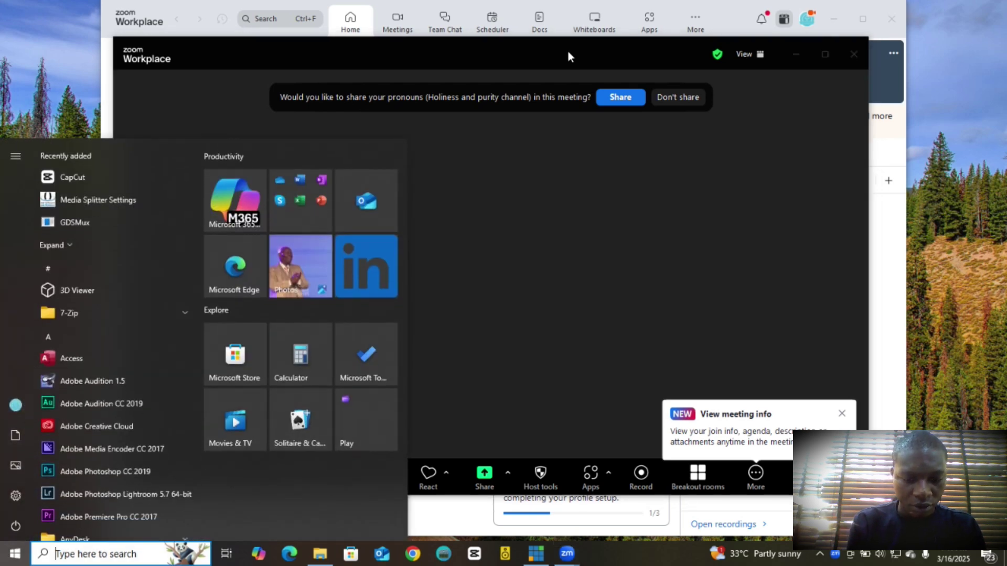
{"action": "type", "text": "nid"}
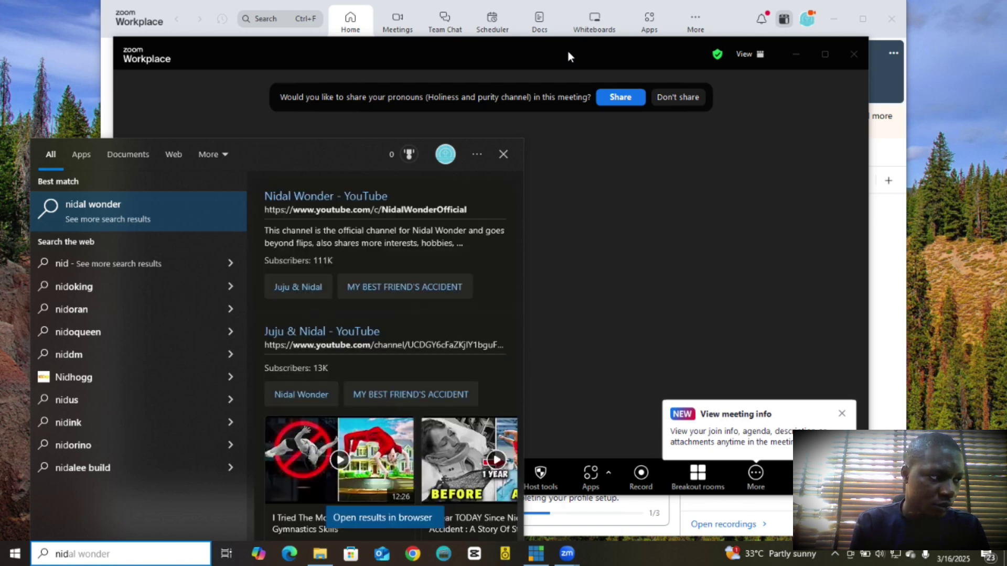
{"action": "key", "text": "BackSpace"}
{"action": "key", "text": "BackSpace"}
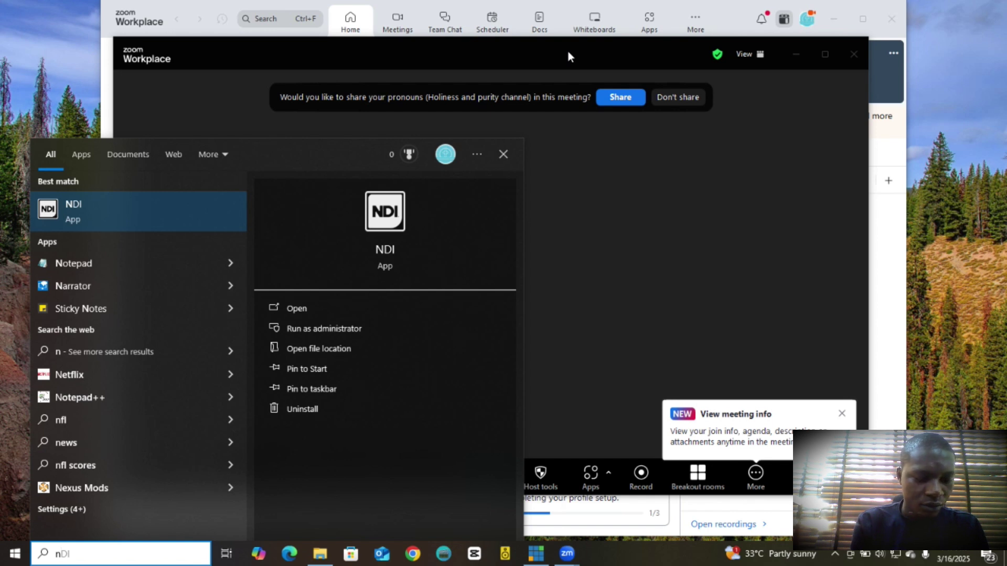
{"action": "type", "text": "di"}
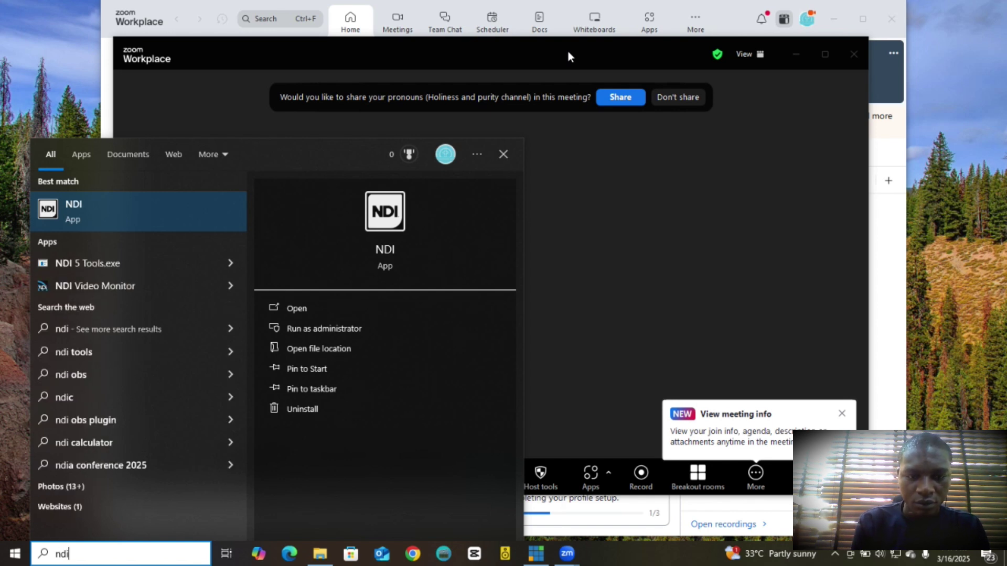
{"action": "key", "text": "Return"}
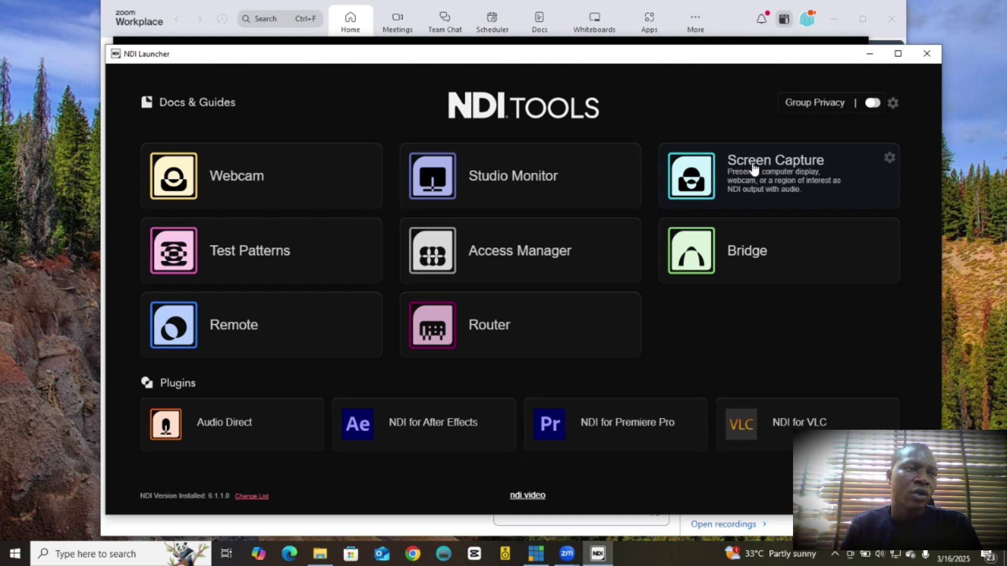
Launch NDI Webcam, view the source options for its Video 1 channel, and minimize the NDI launcher.
{"action": "left_click", "coordinate": [276, 179]}
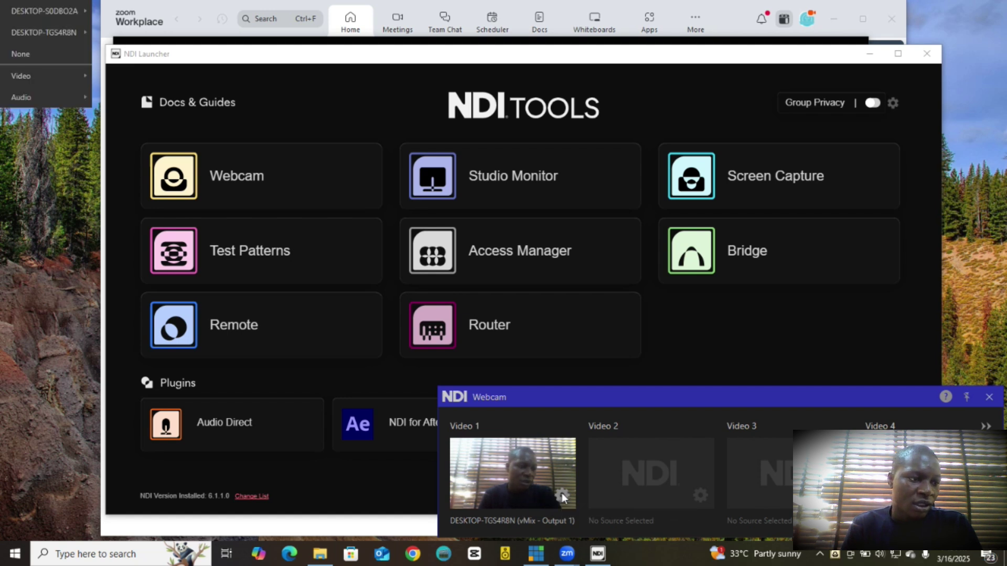
{"action": "left_click", "coordinate": [562, 493]}
{"action": "mouse_move", "coordinate": [614, 417]}
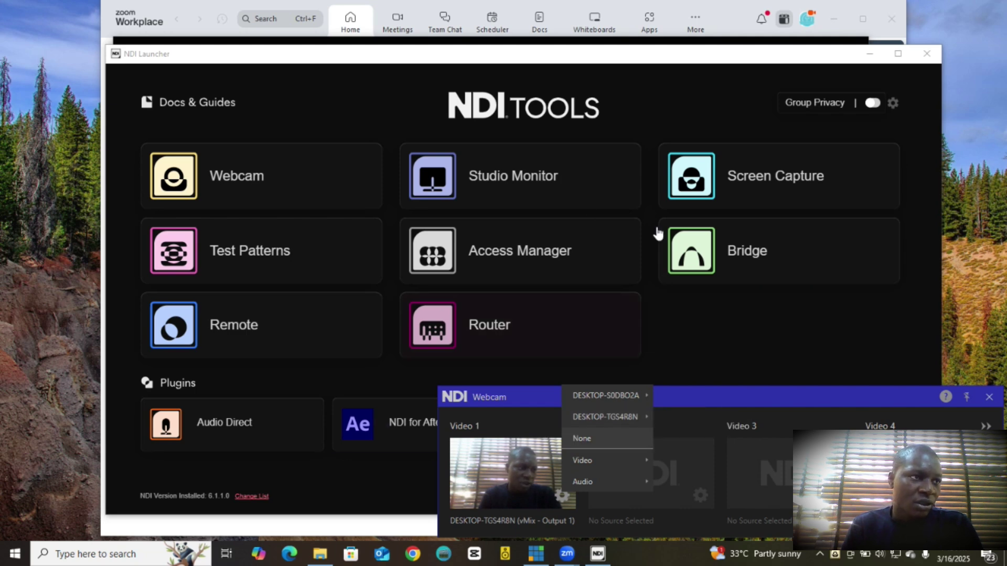
{"action": "left_click", "coordinate": [869, 54]}
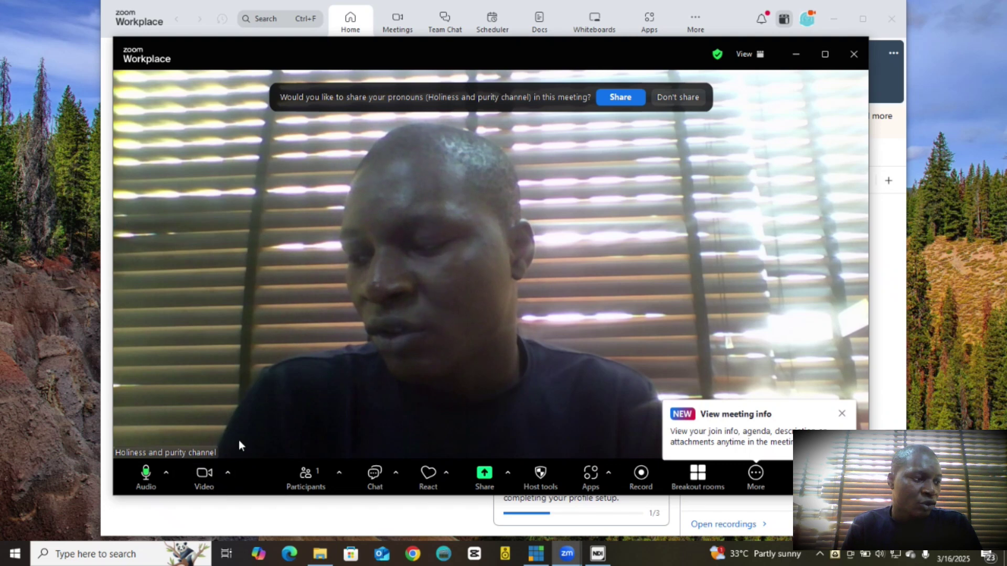
Switch the meeting camera to HP HD Webcam and back to NDI Webcam Video 1.
{"action": "left_click", "coordinate": [227, 473]}
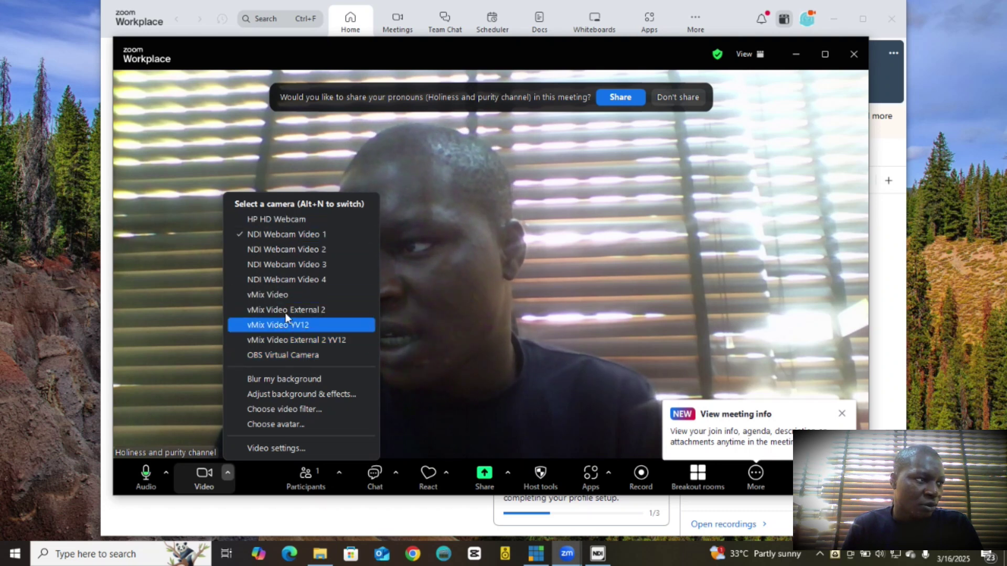
{"action": "left_click", "coordinate": [288, 220]}
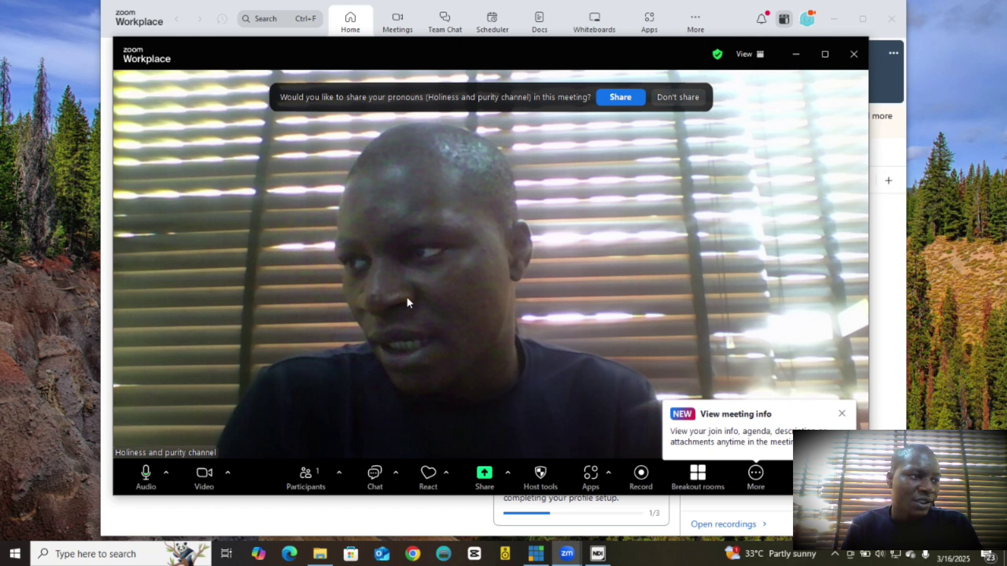
{"action": "left_click", "coordinate": [233, 474]}
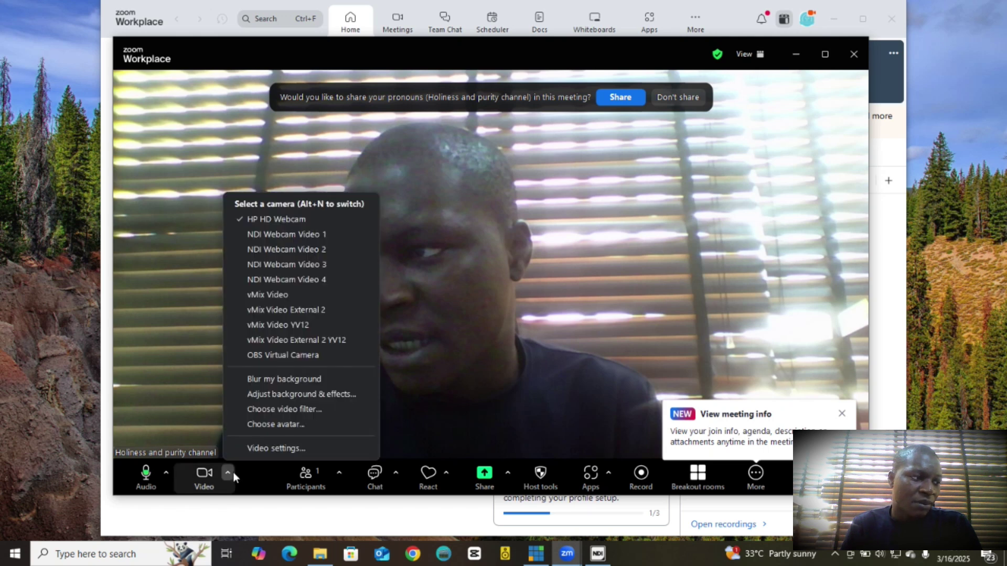
{"action": "left_click", "coordinate": [283, 235]}
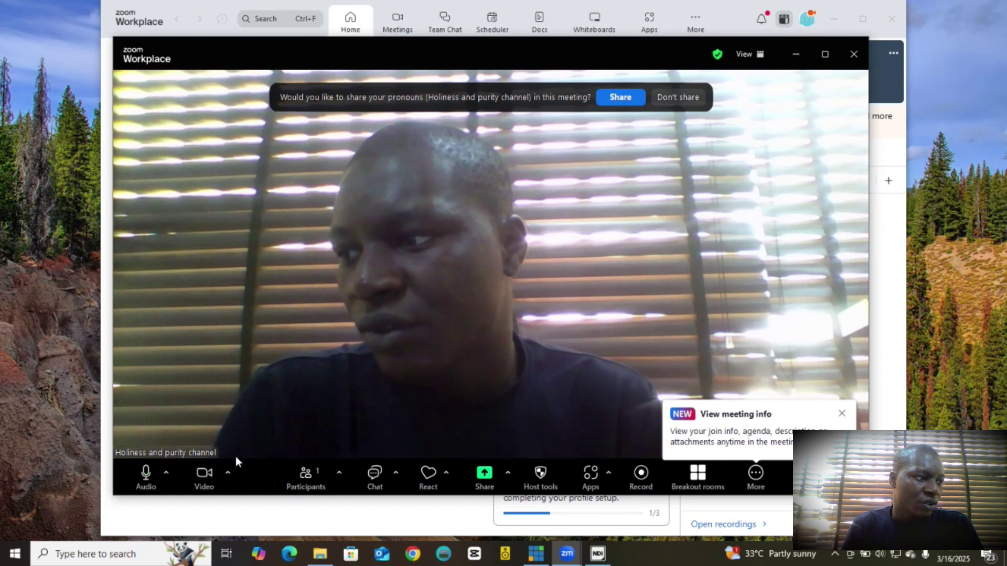
Select NDI Webcam Video 1 as the meeting camera and Webcam 1 (NDI Webcam Audio) as the microphone.
{"action": "left_click", "coordinate": [233, 474]}
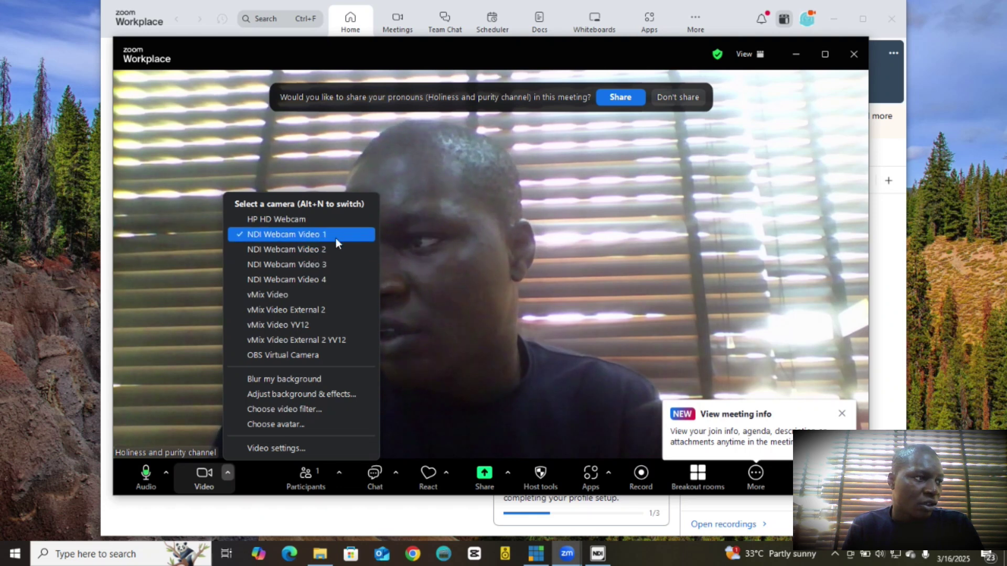
{"action": "left_click", "coordinate": [294, 235]}
{"action": "left_click", "coordinate": [164, 474]}
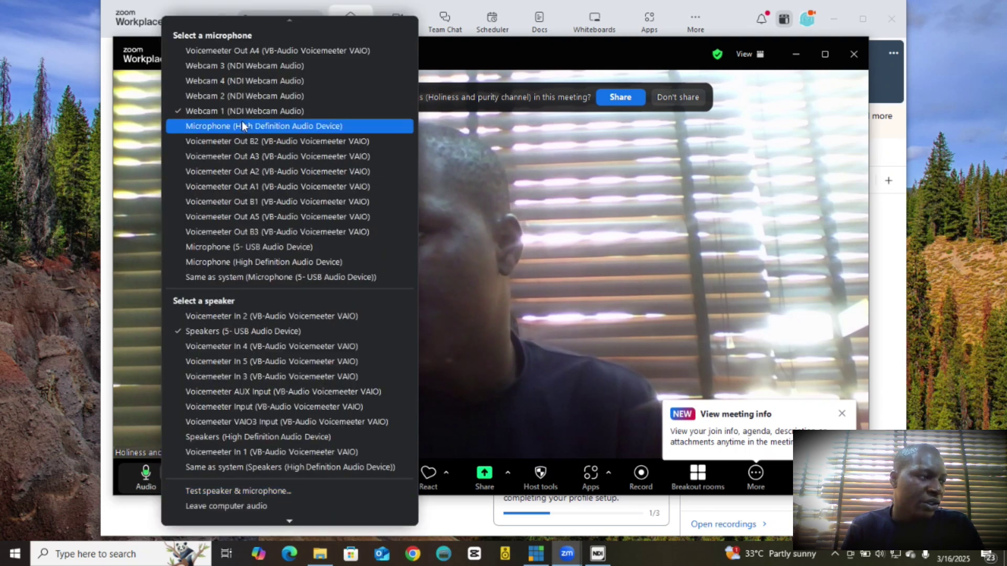
{"action": "left_click", "coordinate": [280, 112]}
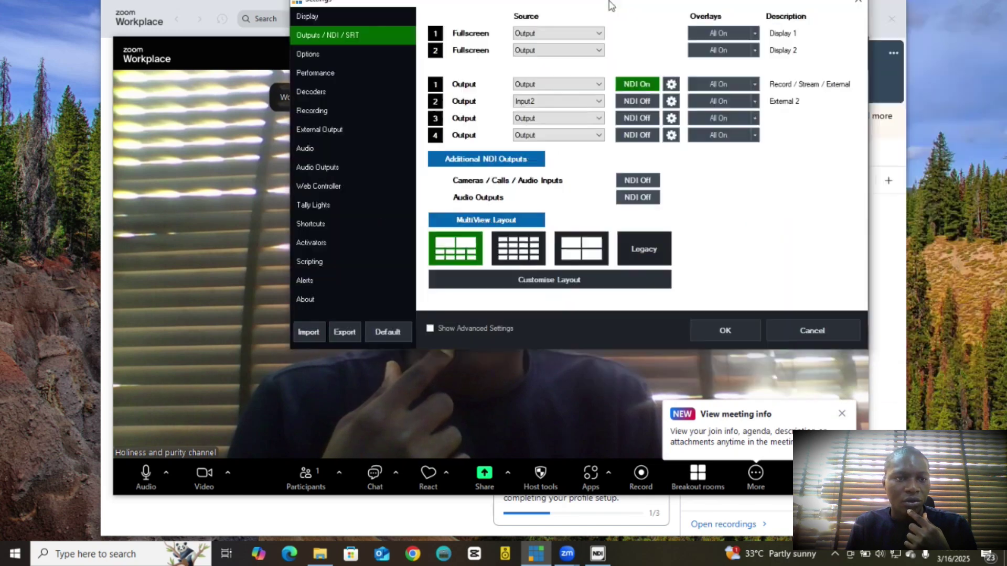
Examine the source choices for outputs 2 and 3 in vMix's Outputs / NDI / SRT settings without changing them.
{"action": "left_click_drag", "start_coordinate": [610, 5], "coordinate": [550, 114]}
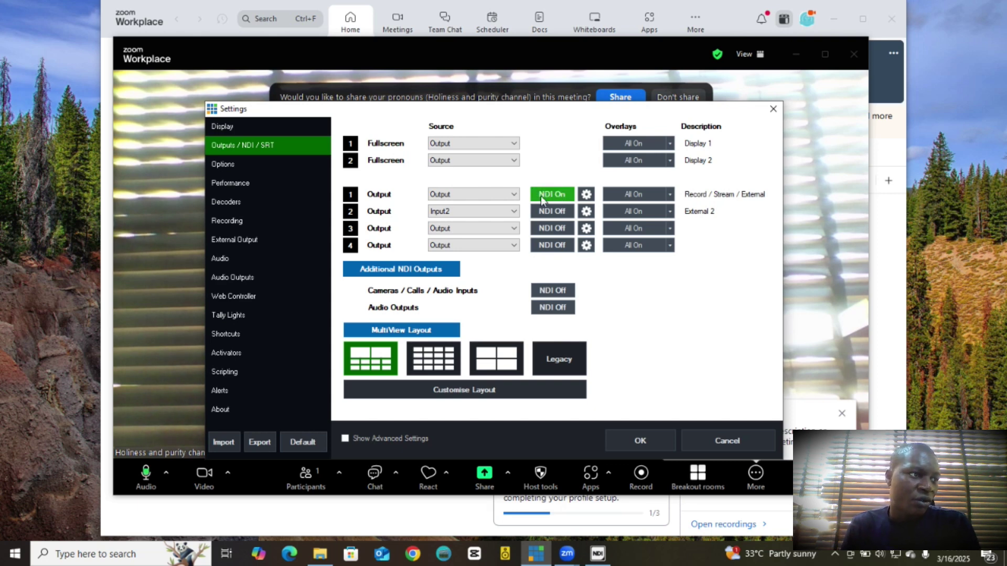
{"action": "left_click", "coordinate": [446, 215]}
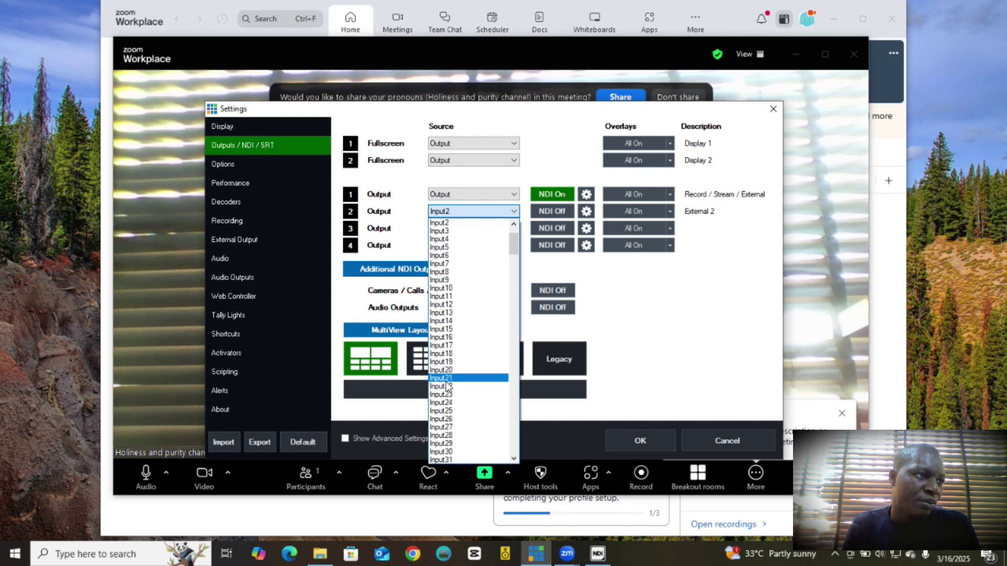
{"action": "left_click", "coordinate": [487, 183]}
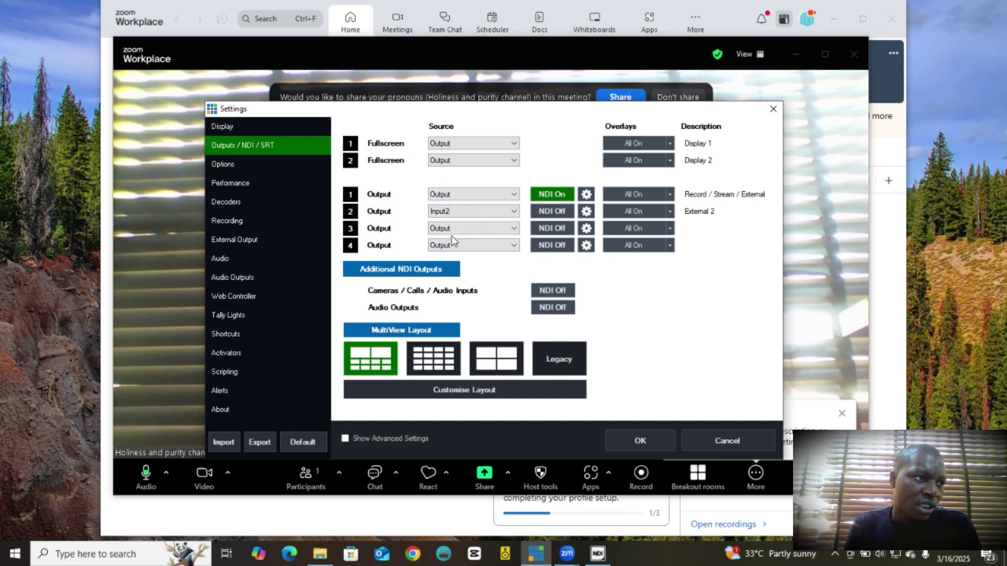
{"action": "left_click", "coordinate": [457, 230]}
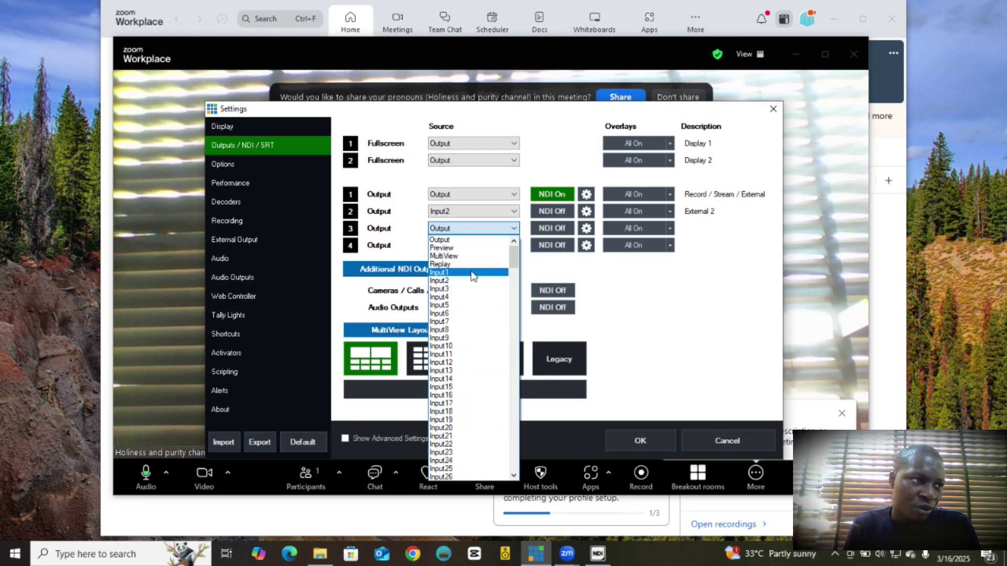
{"action": "left_click", "coordinate": [630, 290]}
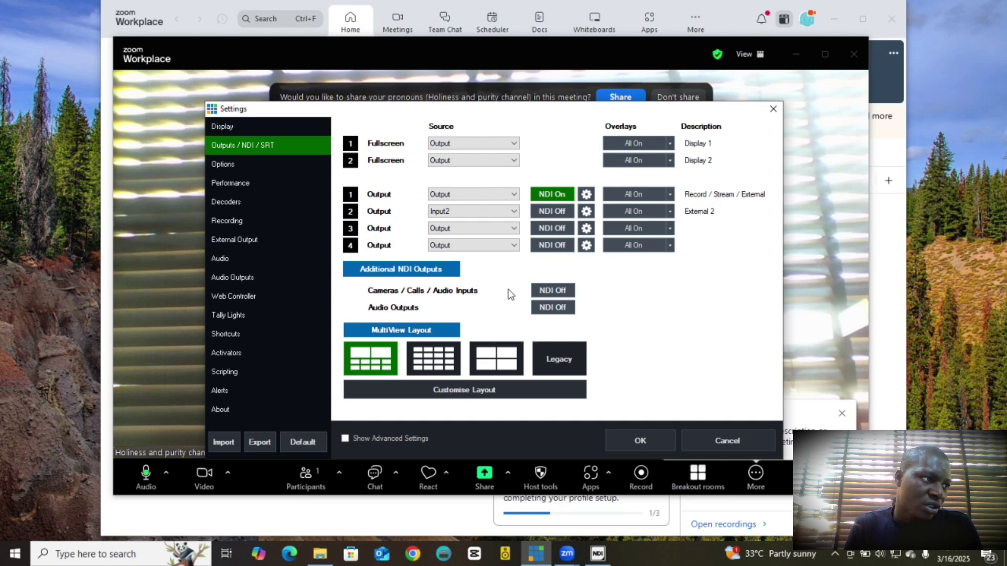
View vMix's External Output settings, return to Outputs / NDI / SRT, and close the settings.
{"action": "left_click", "coordinate": [237, 239]}
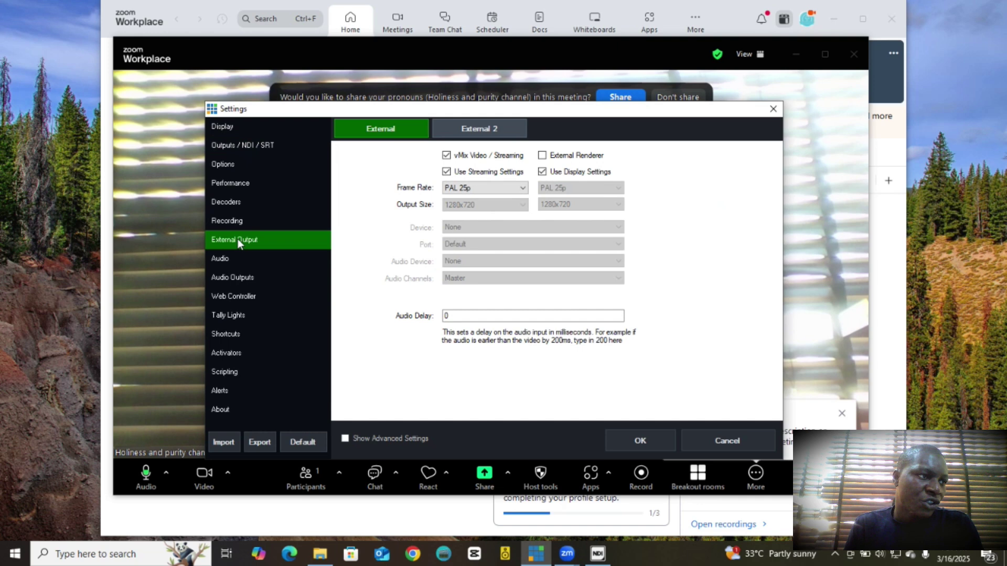
{"action": "left_click", "coordinate": [264, 147]}
{"action": "left_click", "coordinate": [771, 109]}
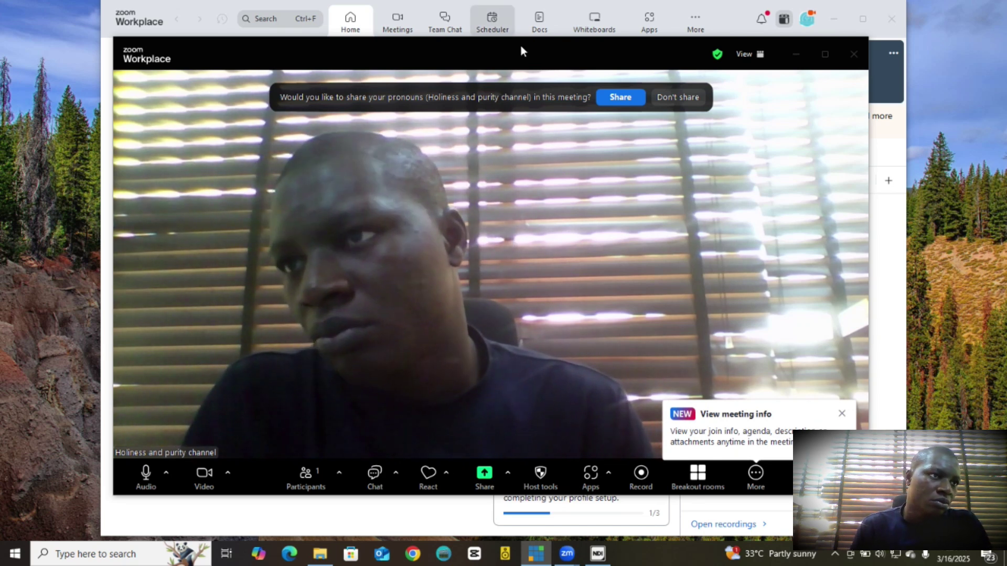
End the Zoom meeting for all participants and close the Zoom Workplace window.
{"action": "left_click_drag", "start_coordinate": [657, 52], "coordinate": [383, 49]}
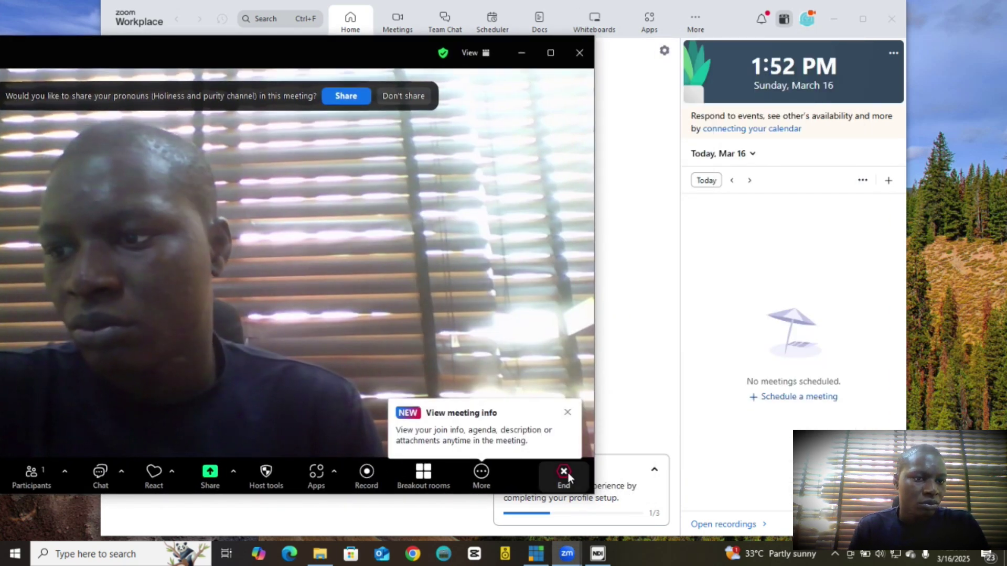
{"action": "left_click", "coordinate": [563, 479]}
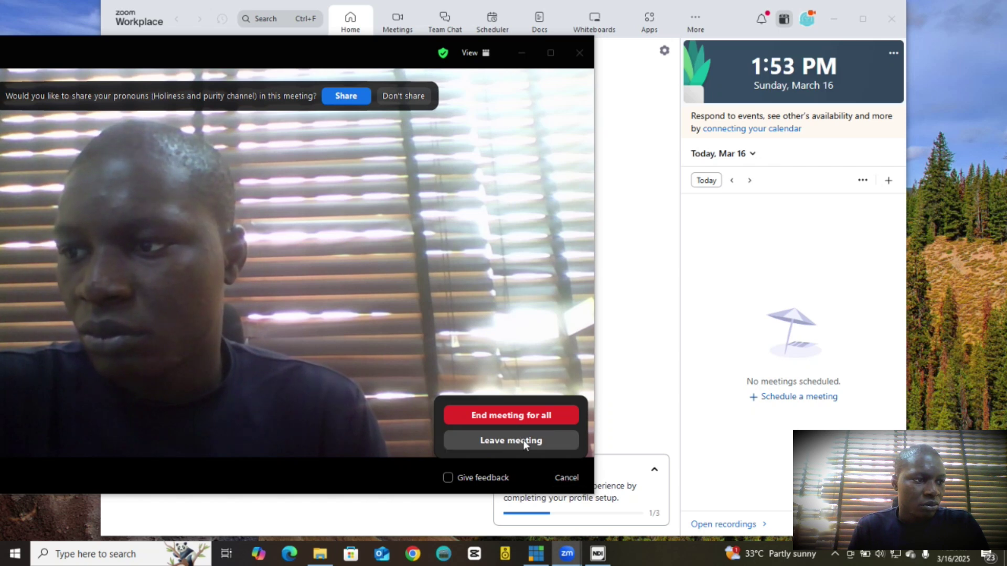
{"action": "left_click", "coordinate": [521, 417]}
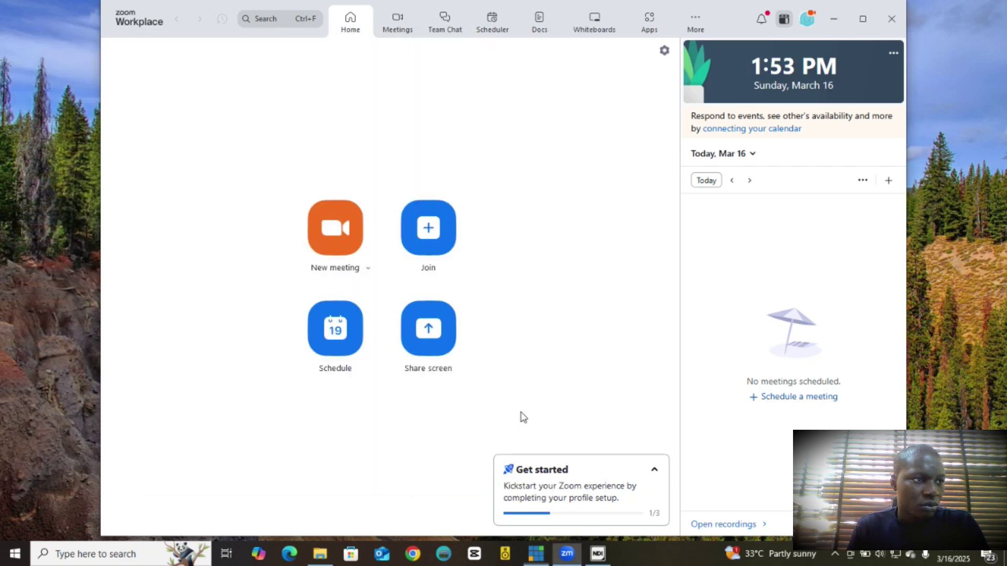
{"action": "left_click", "coordinate": [903, 19]}
Close the NDI launcher and refresh the Windows desktop.
{"action": "right_click", "coordinate": [498, 108]}
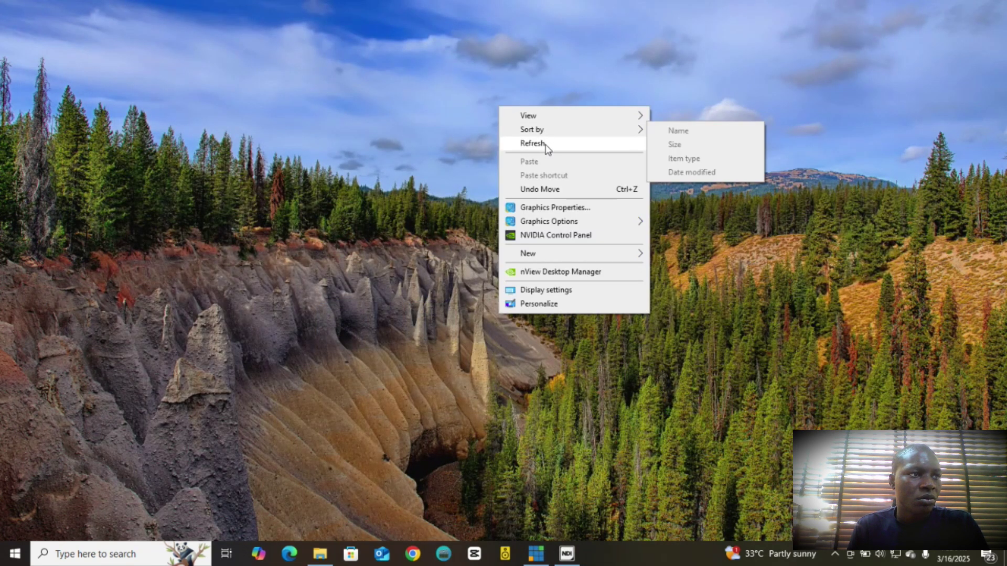
{"action": "left_click", "coordinate": [534, 143]}
{"action": "left_click", "coordinate": [567, 554]}
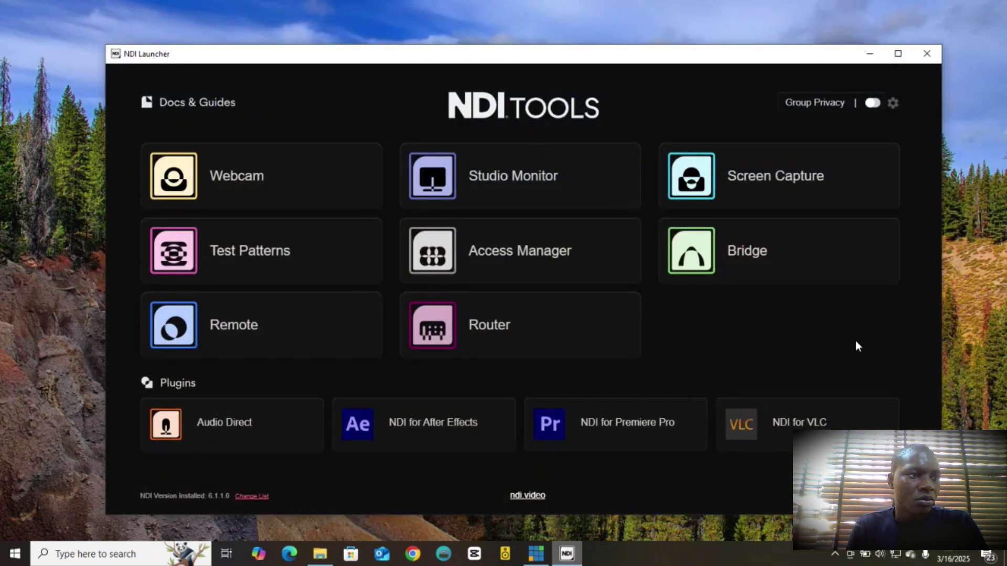
{"action": "left_click", "coordinate": [911, 56]}
{"action": "right_click", "coordinate": [708, 90]}
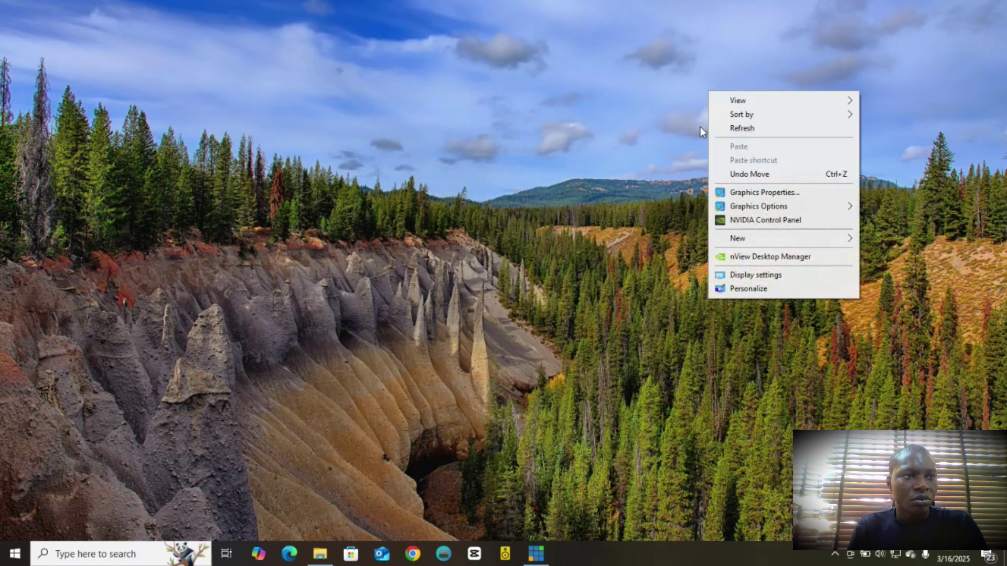
{"action": "left_click", "coordinate": [771, 128]}
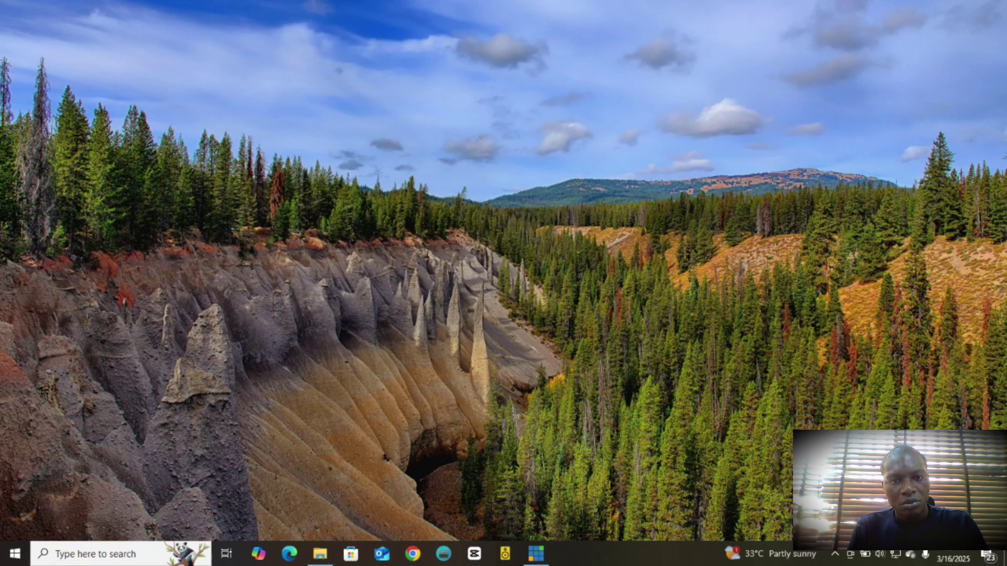